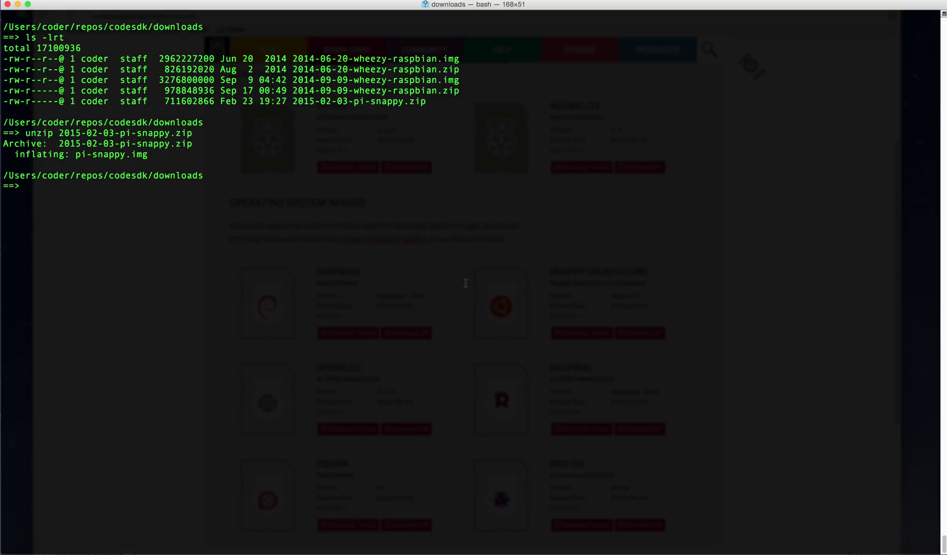
# - Check the browser's downloads page, then bring Terminal back to the front
pyautogui.press('super+Tab')
pyautogui.press('super+Tab')
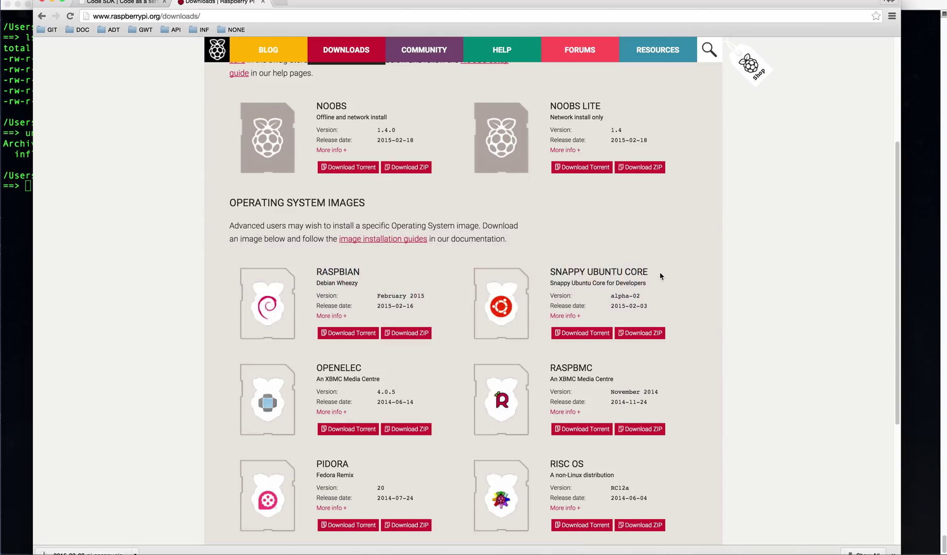
pyautogui.press('super+Tab')
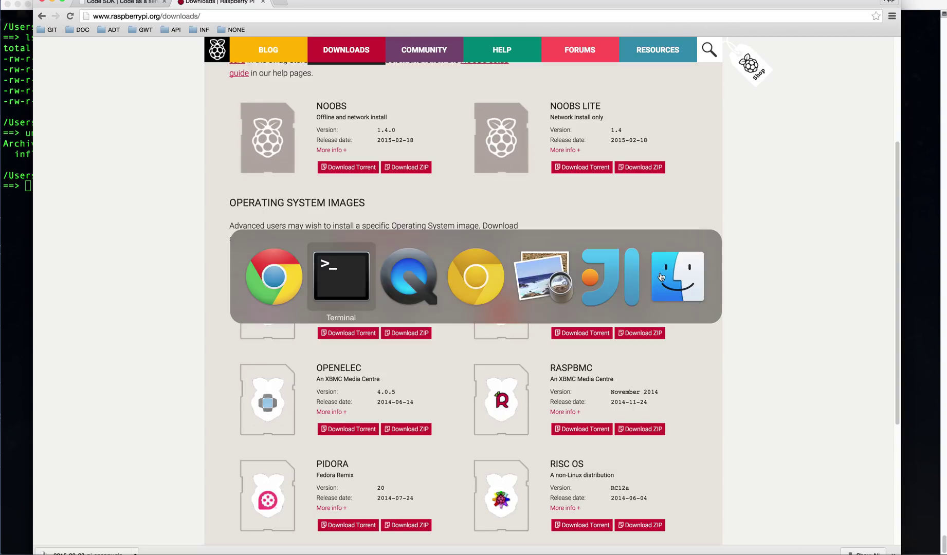
pyautogui.press('super+Tab')
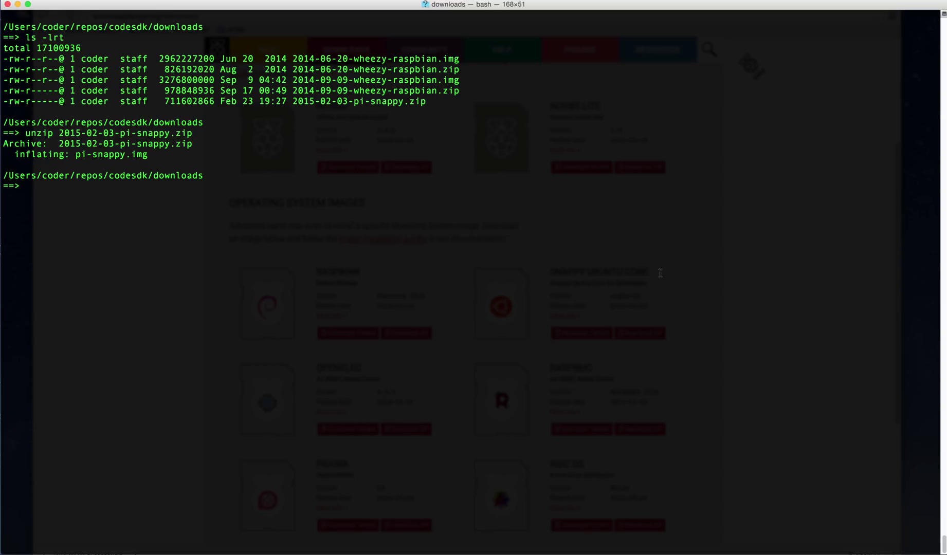
pyautogui.write('cd /Volumes/U')
# - Abandon the partial cd into the SD card volume and clear the command line
pyautogui.press('Tab')
pyautogui.write('n')
pyautogui.press('BackSpace')
pyautogui.press('BackSpace')
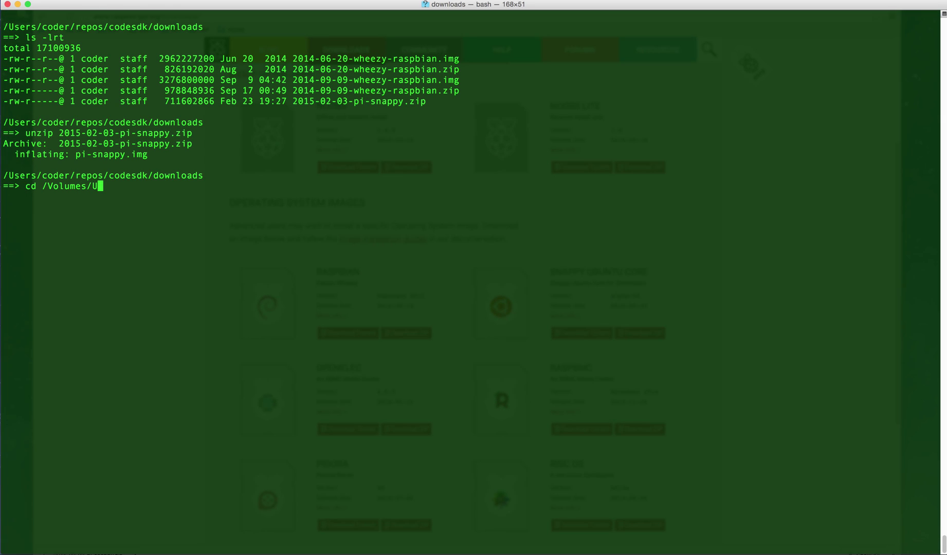
pyautogui.press('Tab')
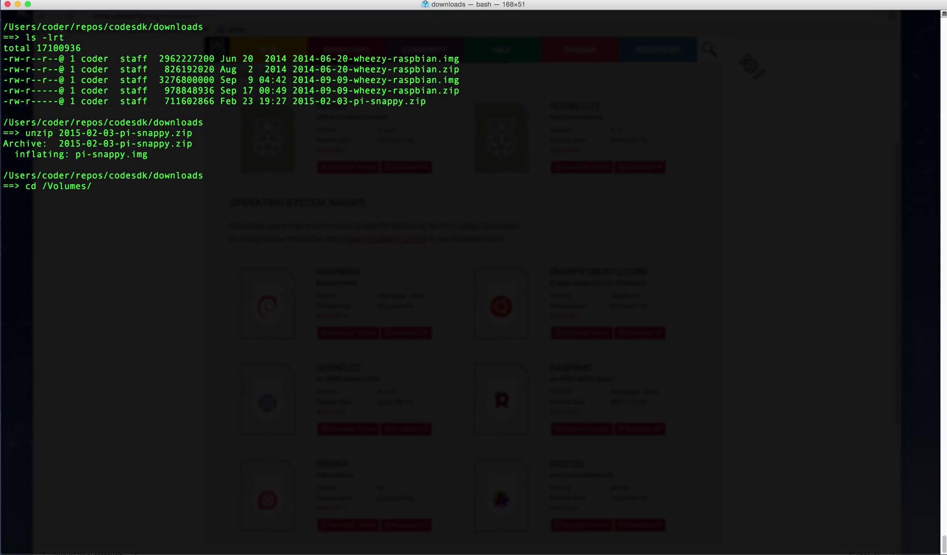
pyautogui.hotkey('ctrl', 'w')
pyautogui.hotkey('ctrl', 'w')
pyautogui.write('df')
# - Run df and highlight the /dev/disk2s1 entry mounted at /Volumes/NO NAME
pyautogui.press('Return')
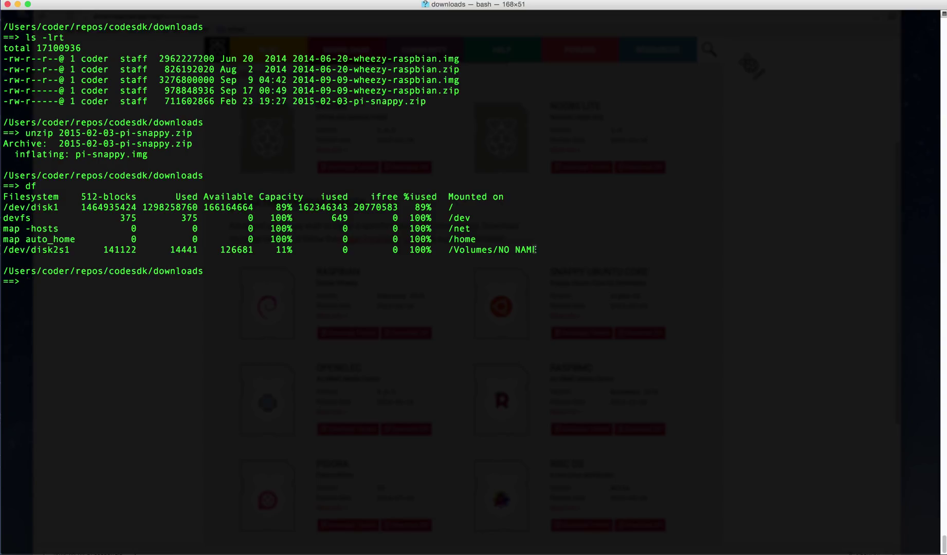
pyautogui.moveTo(537, 250)
pyautogui.mouseDown()
pyautogui.moveTo(5, 241)
pyautogui.moveTo(3, 252)
pyautogui.mouseUp()
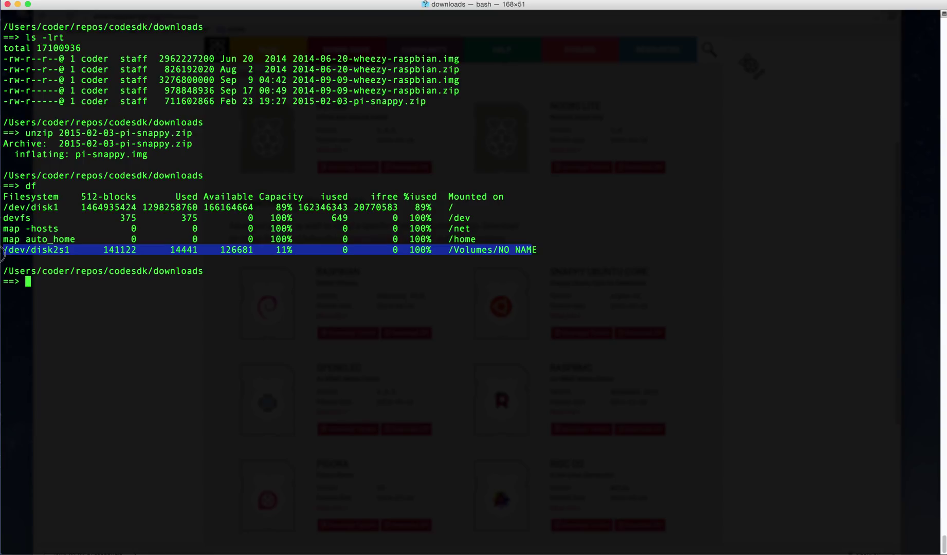
pyautogui.click(57, 256)
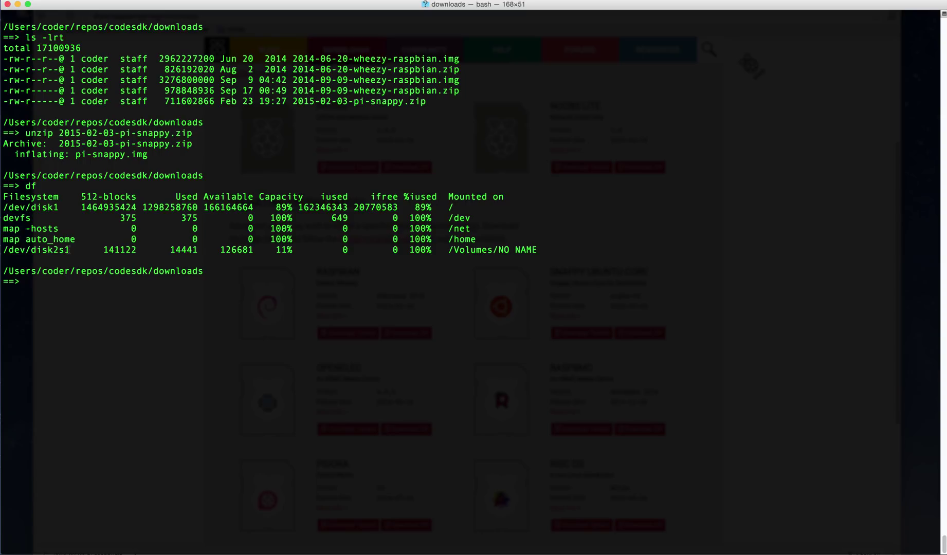
pyautogui.write('u')
# - Unmount /dev/disk2s1 with sudo diskutil, then list files with ls -lrt showing pi-snappy.img
pyautogui.press('BackSpace')
pyautogui.write('sudo ')
pyautogui.write('diskutil u')
pyautogui.write('nmount ')
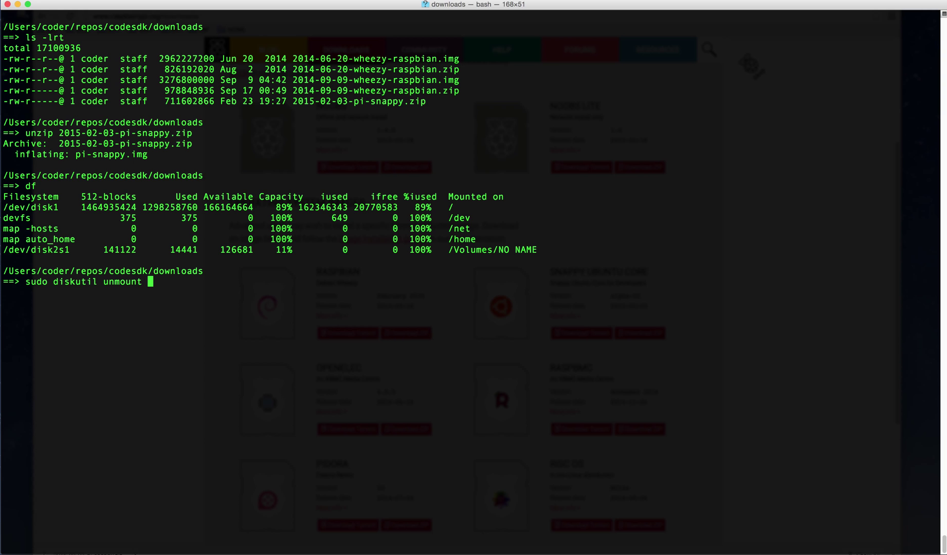
pyautogui.write('/dev/disk2')
pyautogui.write('s1')
pyautogui.press('Return')
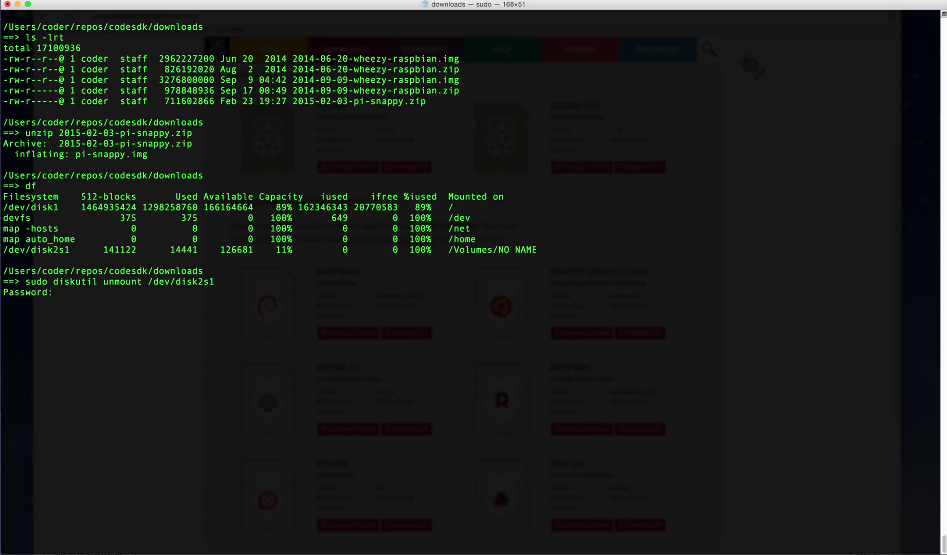
pyautogui.press('Return')
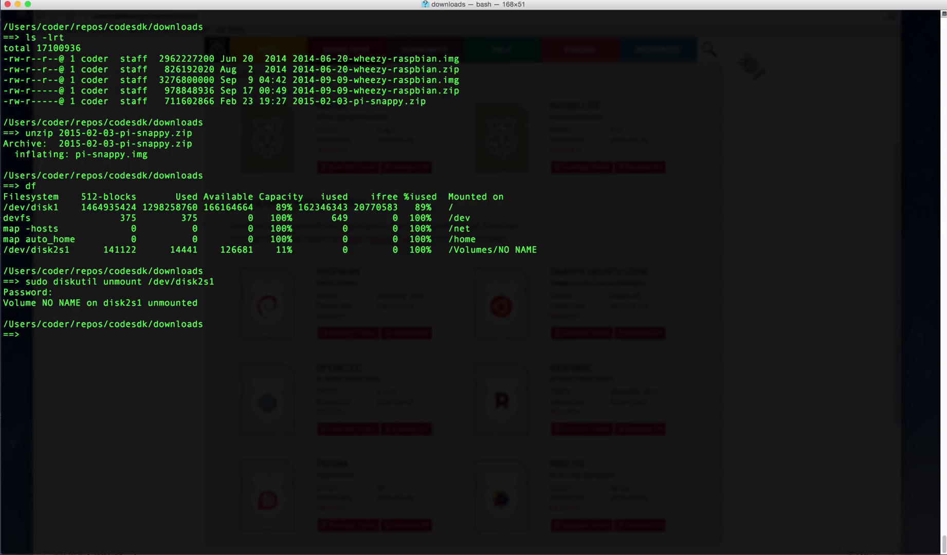
pyautogui.write('ls -lrt')
pyautogui.press('Return')
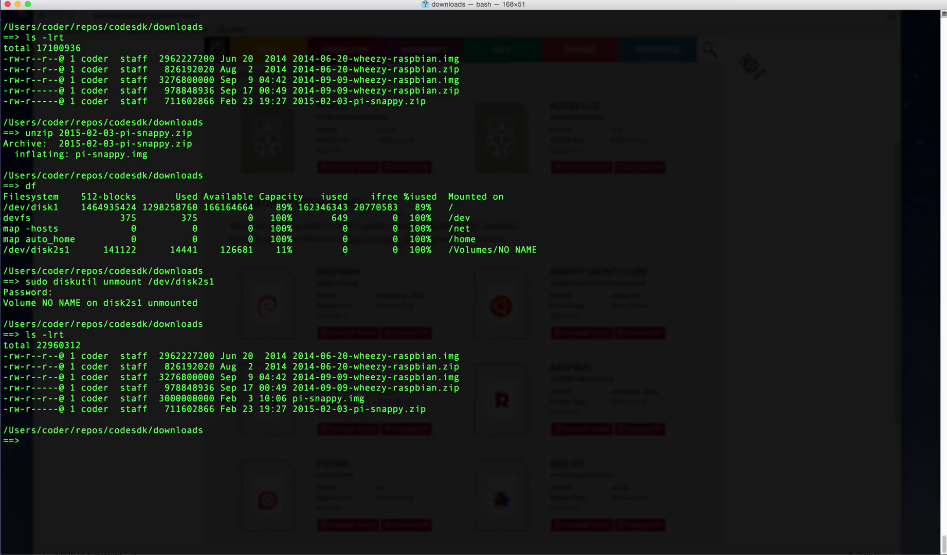
pyautogui.moveTo(364, 398); pyautogui.dragTo(294, 398)
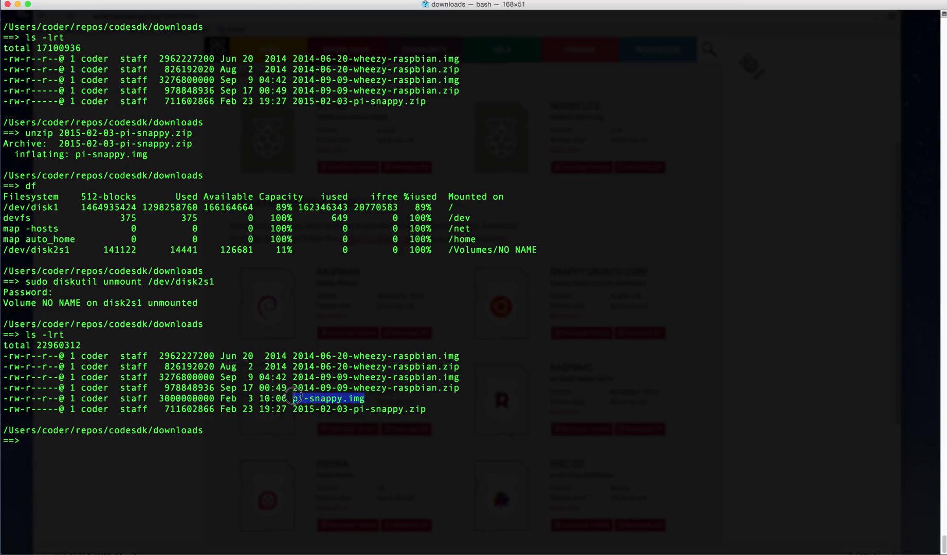
pyautogui.press('super+Tab')
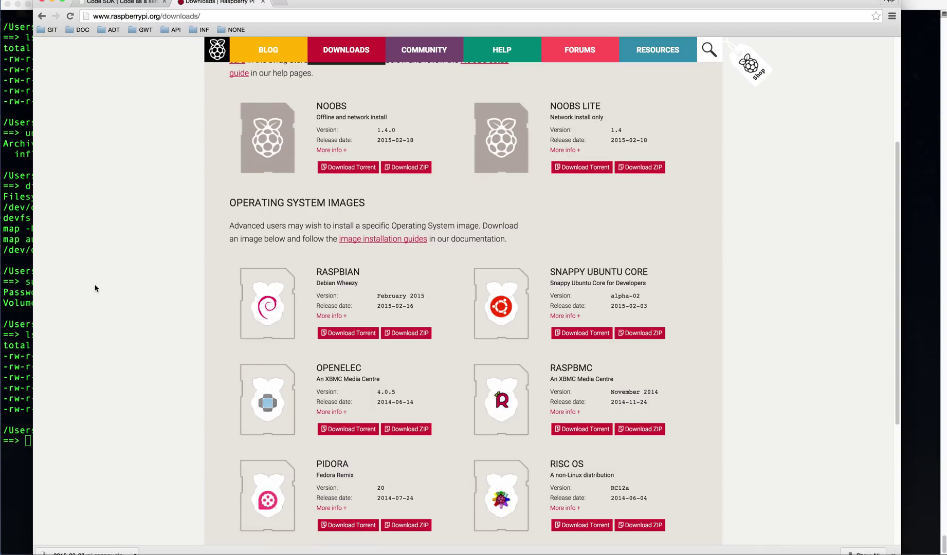
pyautogui.press('super+Tab')
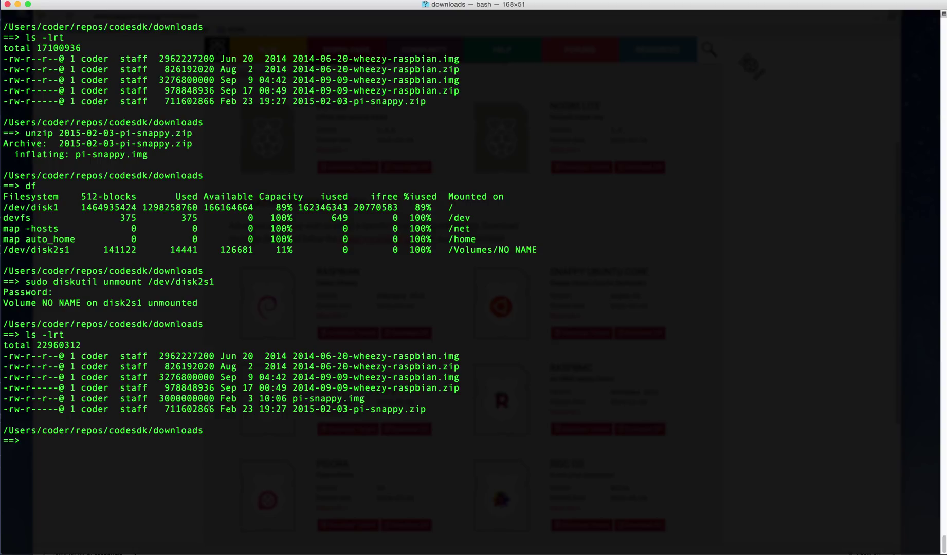
pyautogui.write('dd ')
pyautogui.write('bs=1m ')
pyautogui.write('if=')
pyautogui.write('pi')
# - Confirm the disk2 device name and run sudo dd bs=1m if=pi-snappy.img of=/dev/rdisk2
pyautogui.press('Tab')
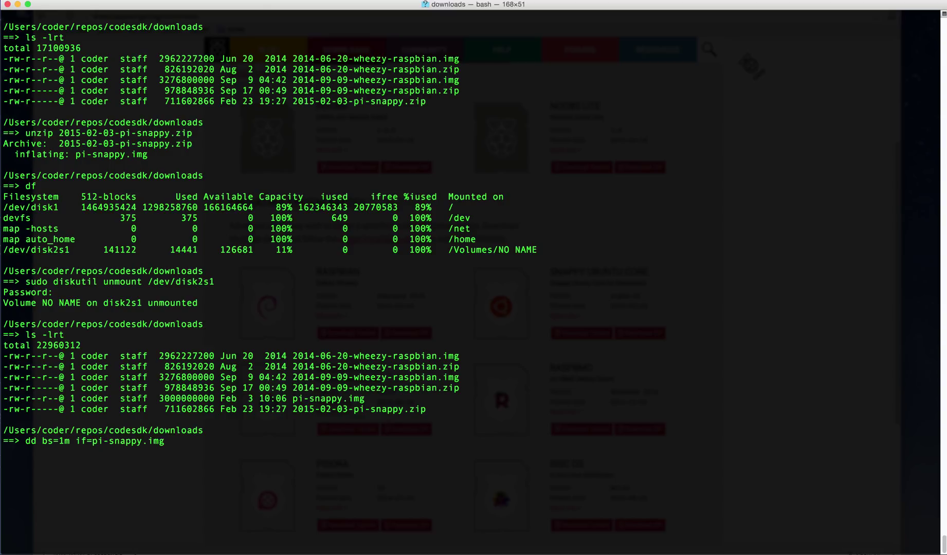
pyautogui.write('of=')
pyautogui.write('/dev/')
pyautogui.write('rdisk2')
pyautogui.doubleClick(231, 440)
pyautogui.click(54, 250)
pyautogui.moveTo(54, 249); pyautogui.dragTo(31, 249)
pyautogui.click(69, 252)
pyautogui.moveTo(69, 249); pyautogui.dragTo(31, 249)
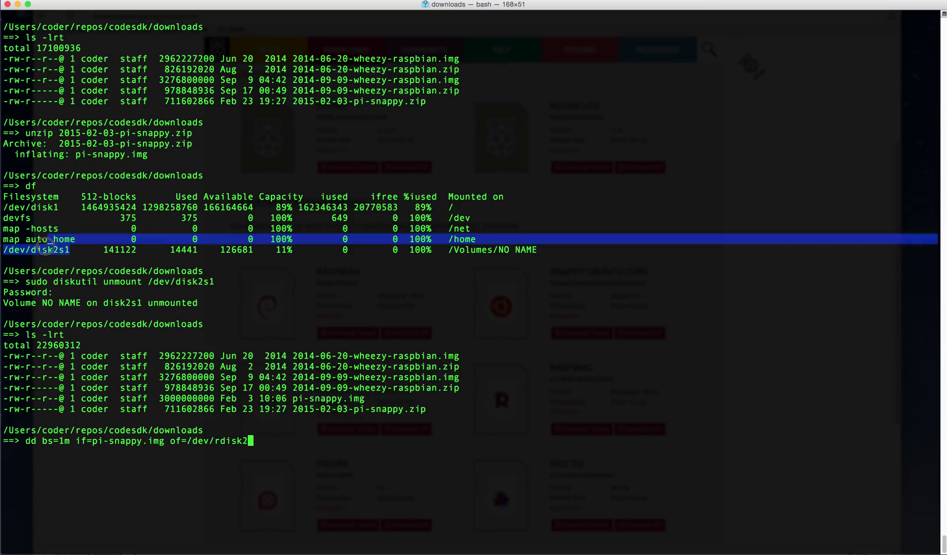
pyautogui.click(269, 427)
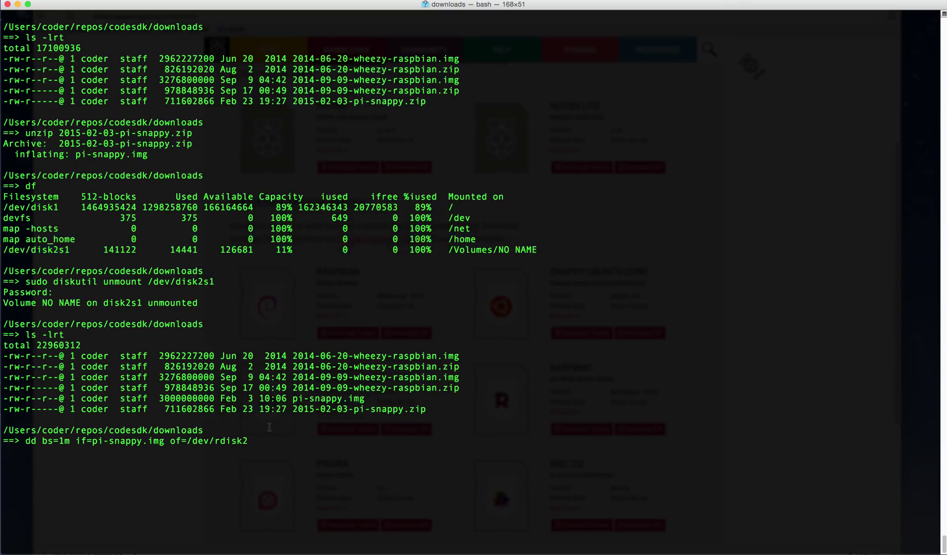
pyautogui.press('Left')
pyautogui.press('Left')
pyautogui.press('Left')
pyautogui.hotkey('alt', 'Left')
pyautogui.hotkey('alt', 'Left')
pyautogui.hotkey('alt', 'Left')
pyautogui.hotkey('alt', 'Left')
pyautogui.hotkey('alt', 'Left')
pyautogui.hotkey('alt', 'Left')
pyautogui.hotkey('alt', 'Left')
pyautogui.write('sudo')
pyautogui.press('Return')
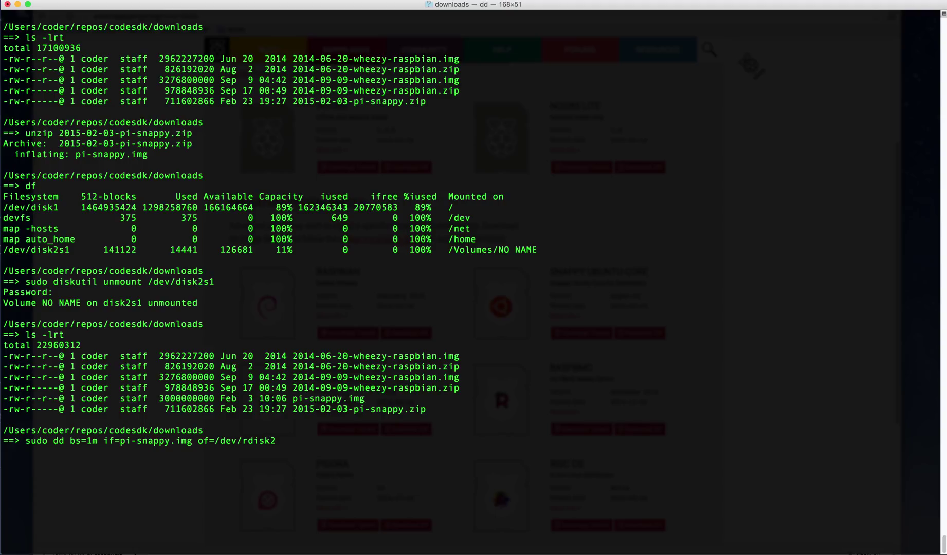